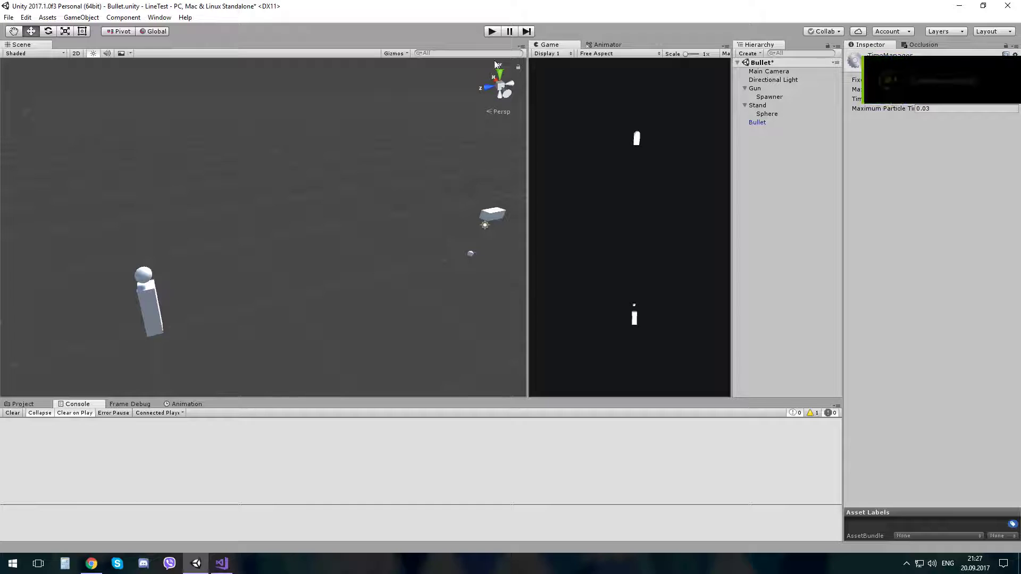
# Enter Play mode and frame the gun and stand in the Scene view
pyautogui.hotkey('ctrl', 'p')
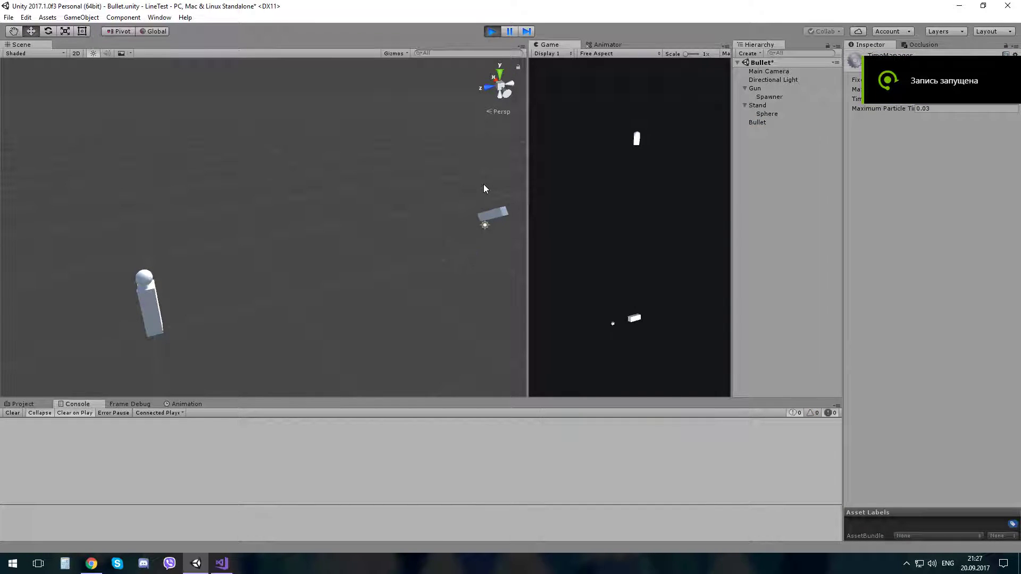
pyautogui.moveTo(476, 192)
pyautogui.mouseDown(button='middle')
pyautogui.moveTo(174, 127)
pyautogui.moveTo(414, 278)
pyautogui.mouseUp(button='middle')
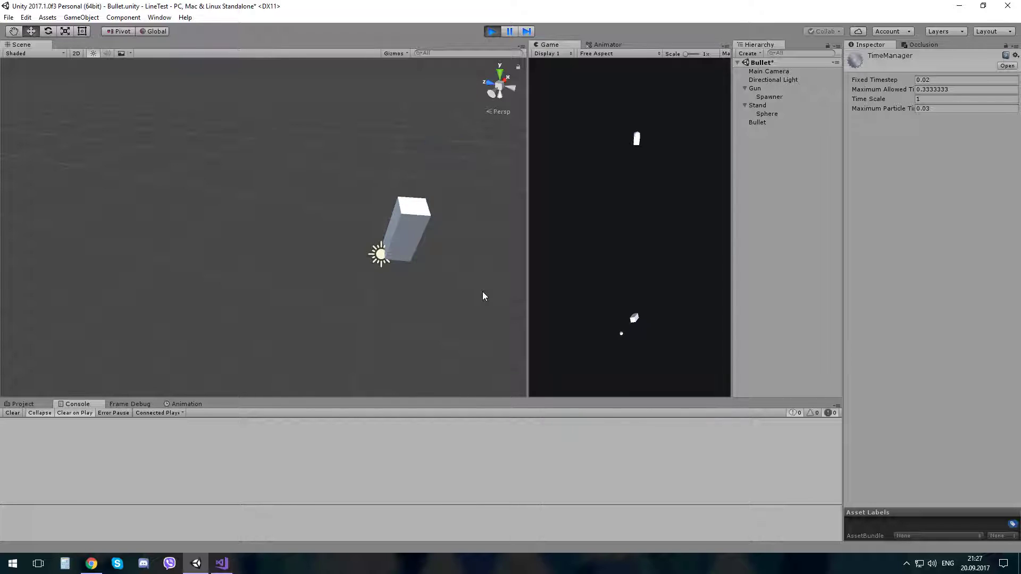
pyautogui.keyDown('alt'); pyautogui.moveTo(483, 292); pyautogui.dragTo(529, 280); pyautogui.keyUp('alt')
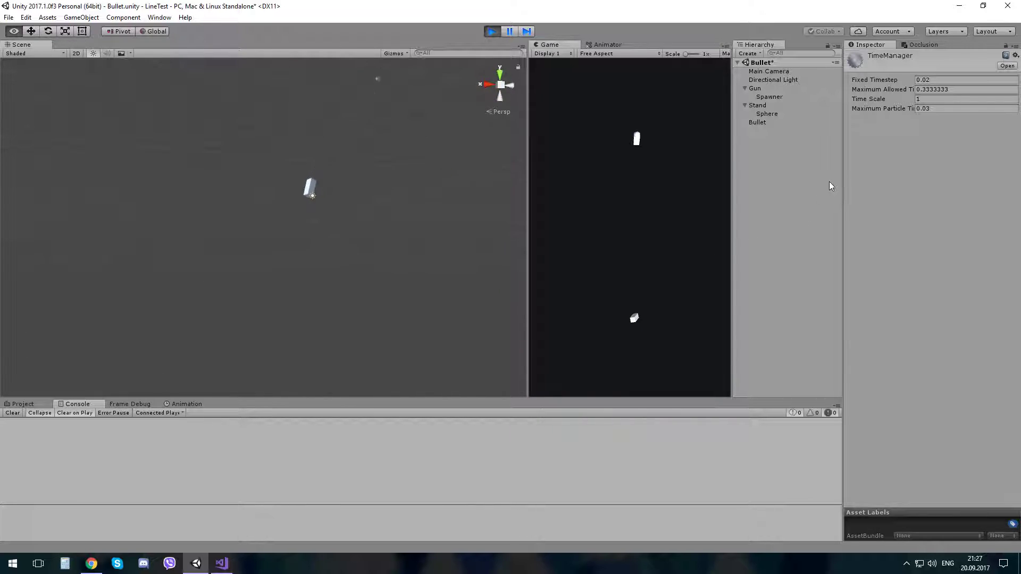
pyautogui.scroll(5, 296, 217)
pyautogui.keyDown('alt'); pyautogui.moveTo(296, 217); pyautogui.dragTo(351, 286); pyautogui.keyUp('alt')
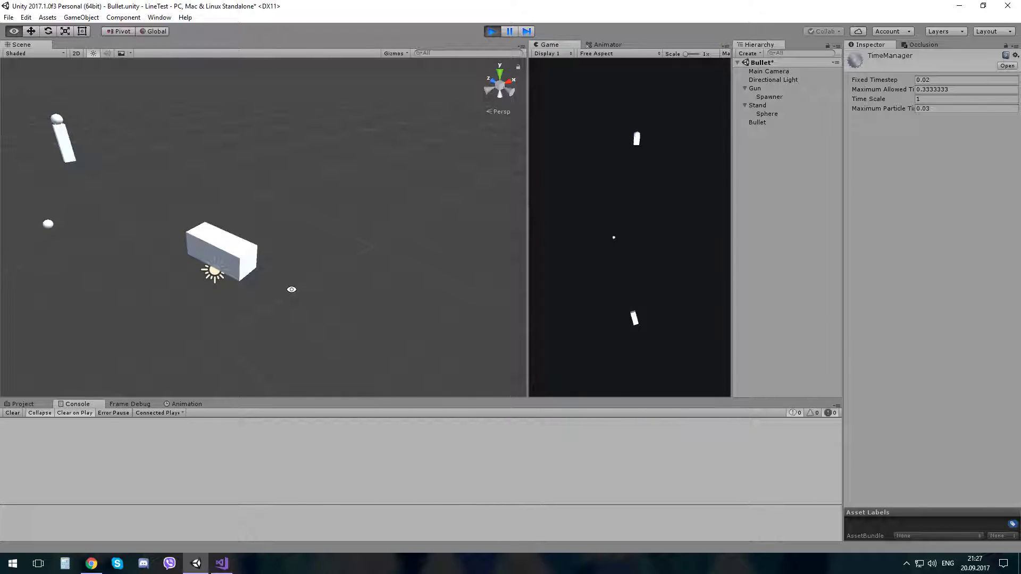
pyautogui.moveTo(315, 292); pyautogui.dragTo(386, 292, button='middle')
pyautogui.scroll(-3, 376, 314)
pyautogui.keyDown('alt'); pyautogui.moveTo(376, 313); pyautogui.dragTo(393, 317); pyautogui.keyUp('alt')
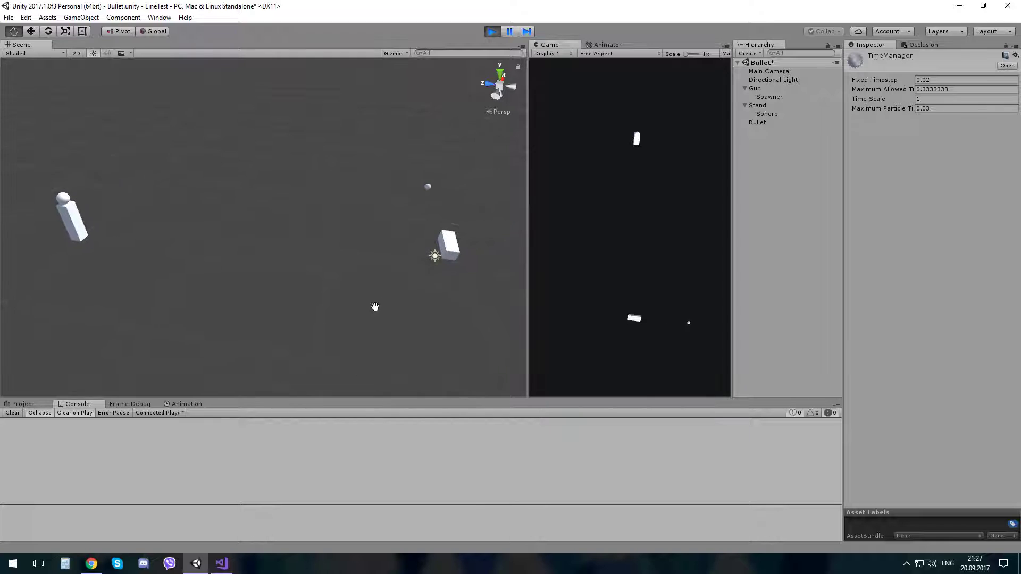
# Enter 10 as the TimeManager Time Scale, then orbit to watch the faster bullets
pyautogui.click(25, 19)
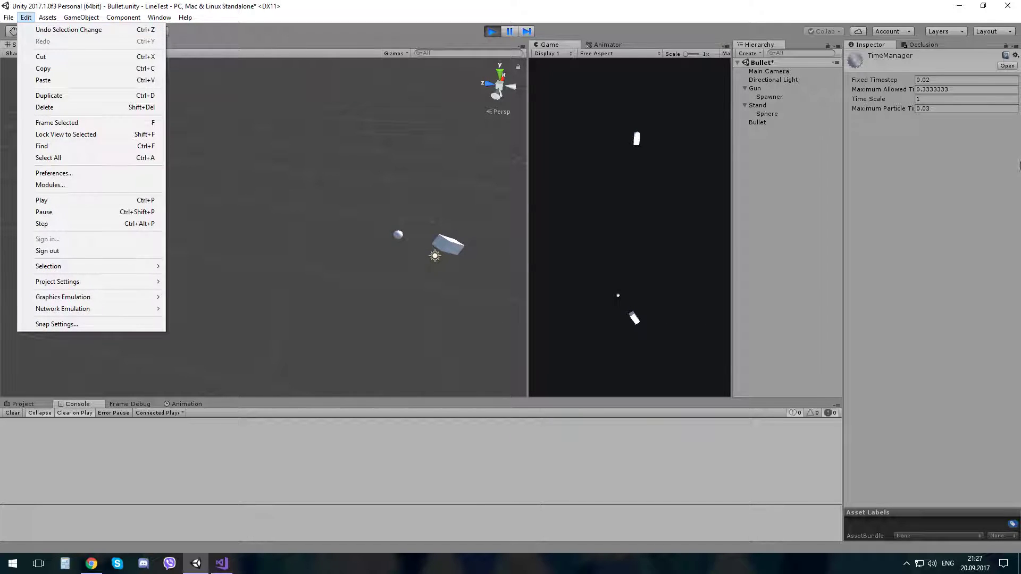
pyautogui.click(1020, 165)
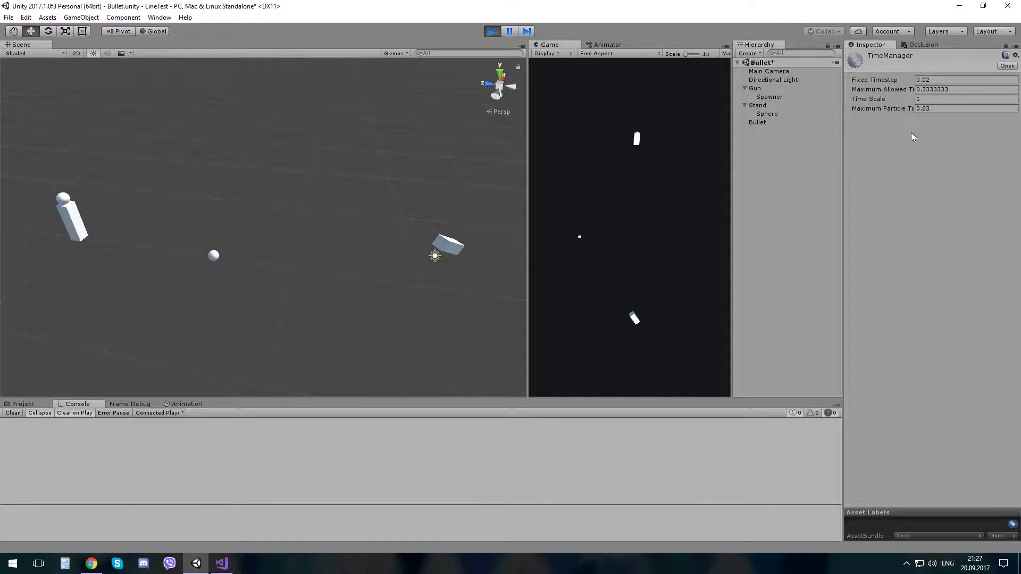
pyautogui.click(929, 100)
pyautogui.write('10')
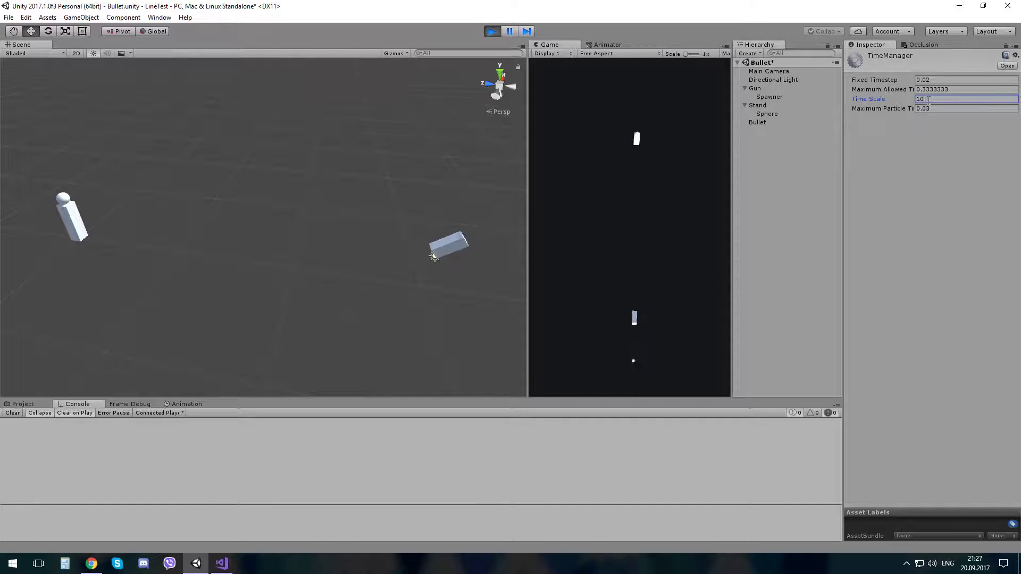
pyautogui.moveTo(465, 282)
pyautogui.keyDown('alt'); pyautogui.mouseDown()
pyautogui.moveTo(192, 276)
pyautogui.moveTo(425, 243)
pyautogui.moveTo(393, 247)
pyautogui.mouseUp(); pyautogui.keyUp('alt')
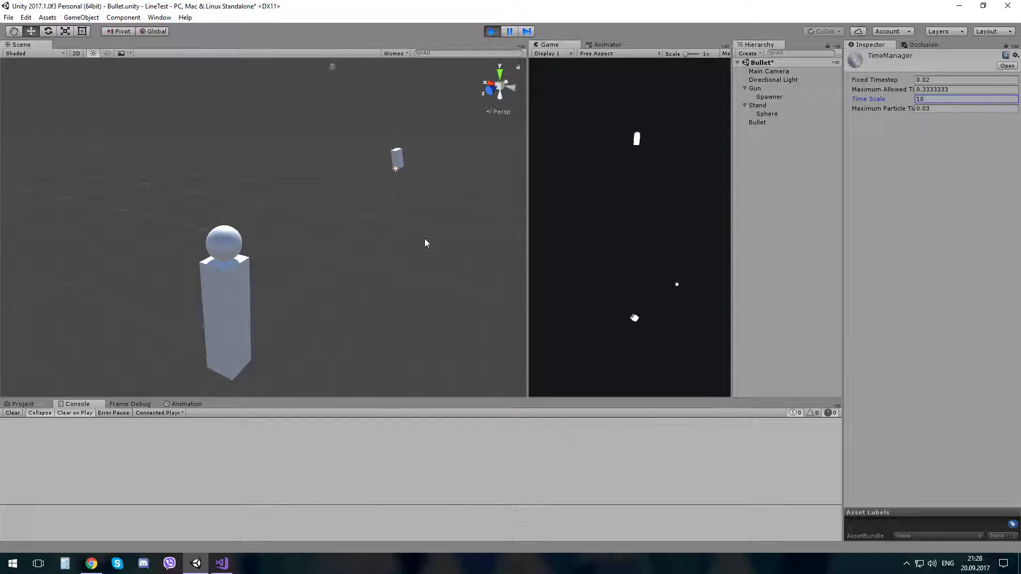
# Select the Gun to review its controller and genetic-algorithm components, then deselect it
pyautogui.click(754, 89)
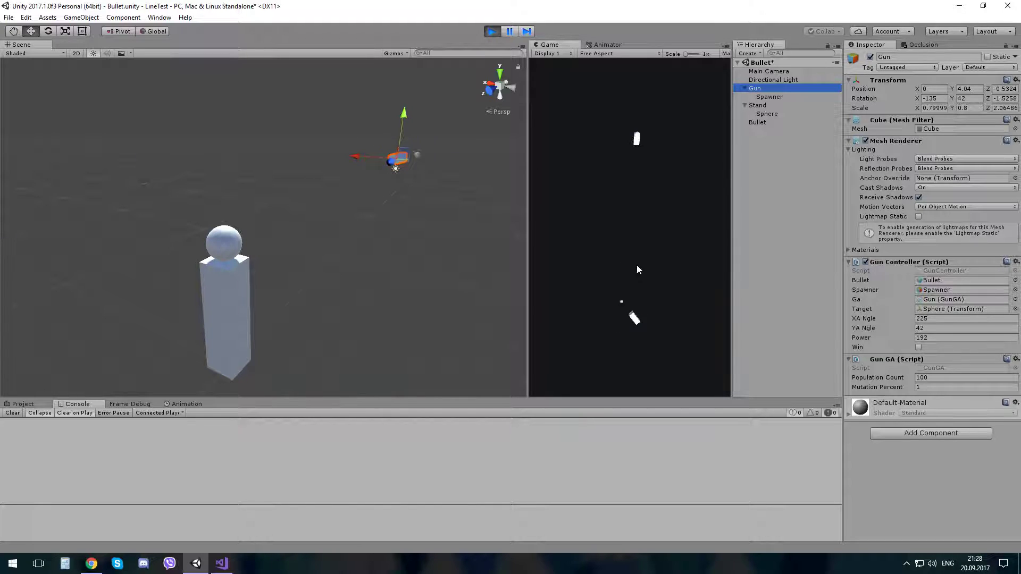
pyautogui.click(758, 277)
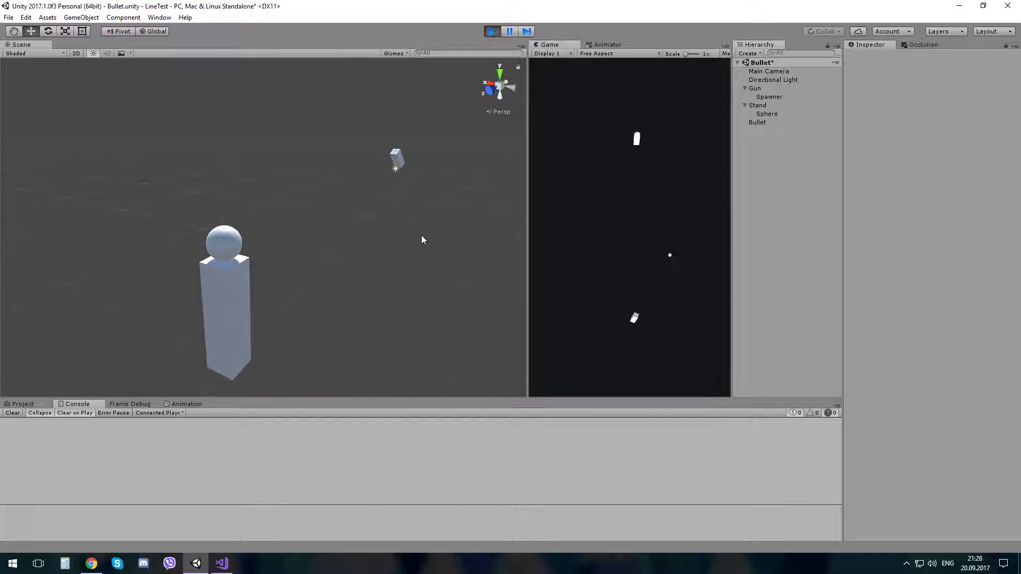
pyautogui.moveTo(420, 237)
pyautogui.keyDown('alt'); pyautogui.mouseDown()
pyautogui.moveTo(284, 289)
pyautogui.moveTo(320, 303)
pyautogui.moveTo(234, 288)
pyautogui.mouseUp(); pyautogui.keyUp('alt')
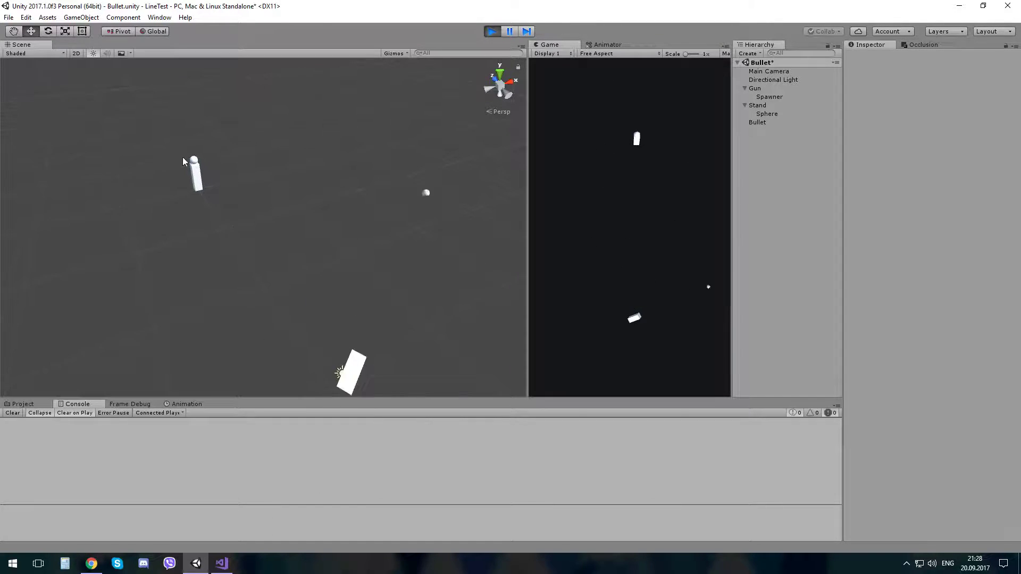
pyautogui.moveTo(183, 157)
pyautogui.mouseDown(button='right')
pyautogui.moveTo(490, 170)
pyautogui.moveTo(241, 215)
pyautogui.moveTo(234, 334)
pyautogui.mouseUp(button='right')
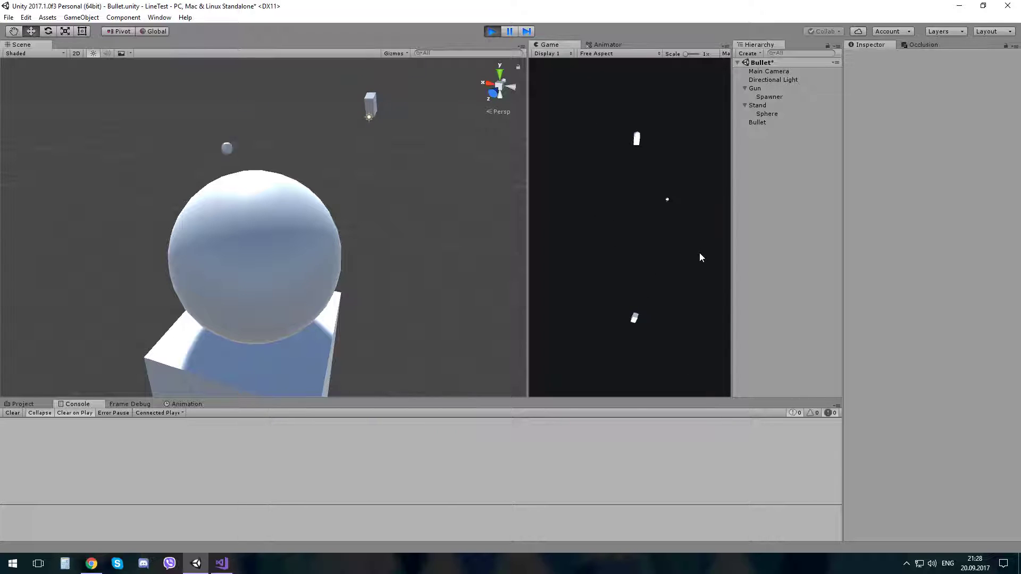
pyautogui.moveTo(274, 239); pyautogui.dragTo(437, 209, button='right')
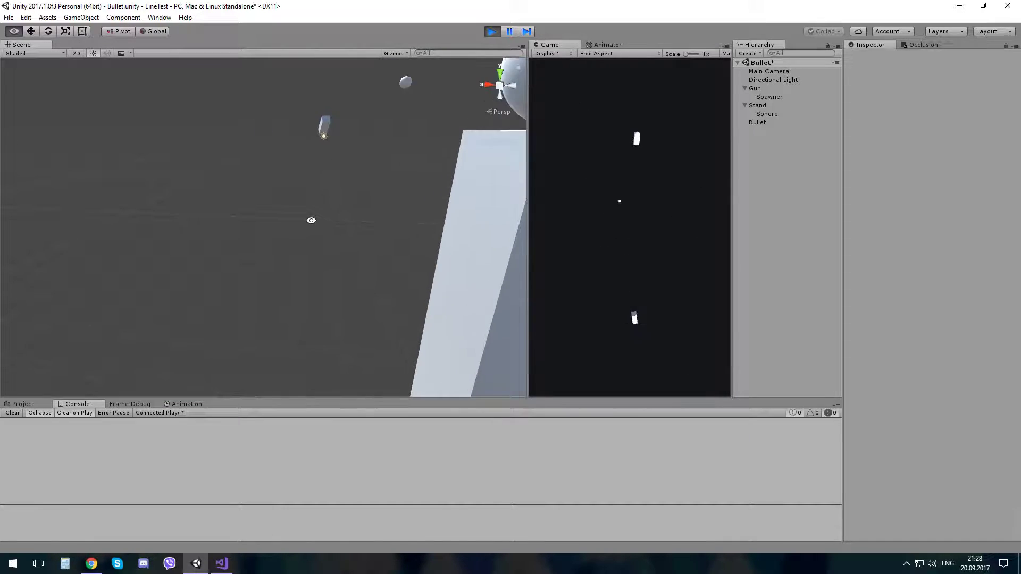
pyautogui.moveTo(436, 209); pyautogui.dragTo(559, 214)
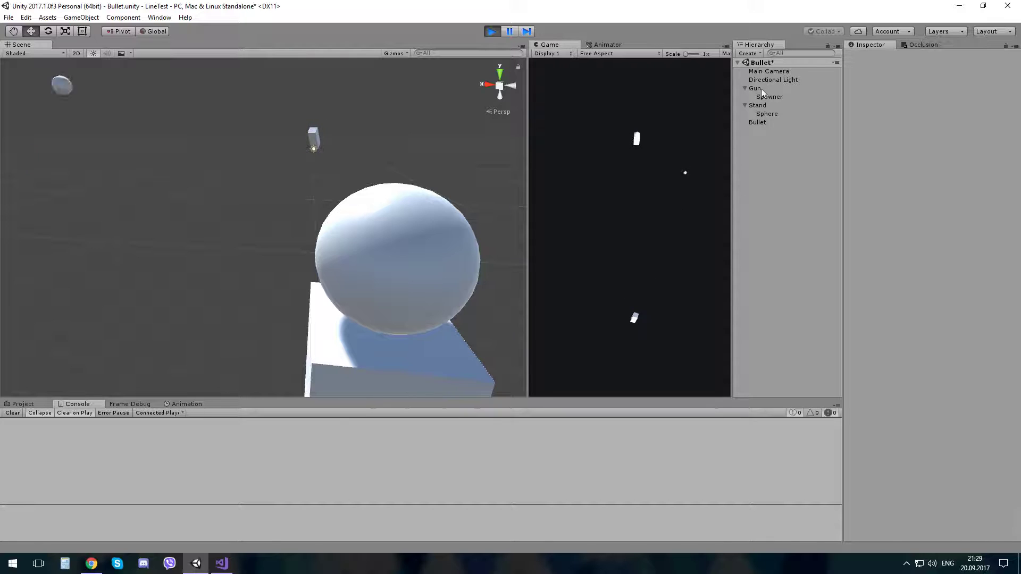
# Open the project's Time settings and enter 1 as the Time Scale
pyautogui.click(25, 17)
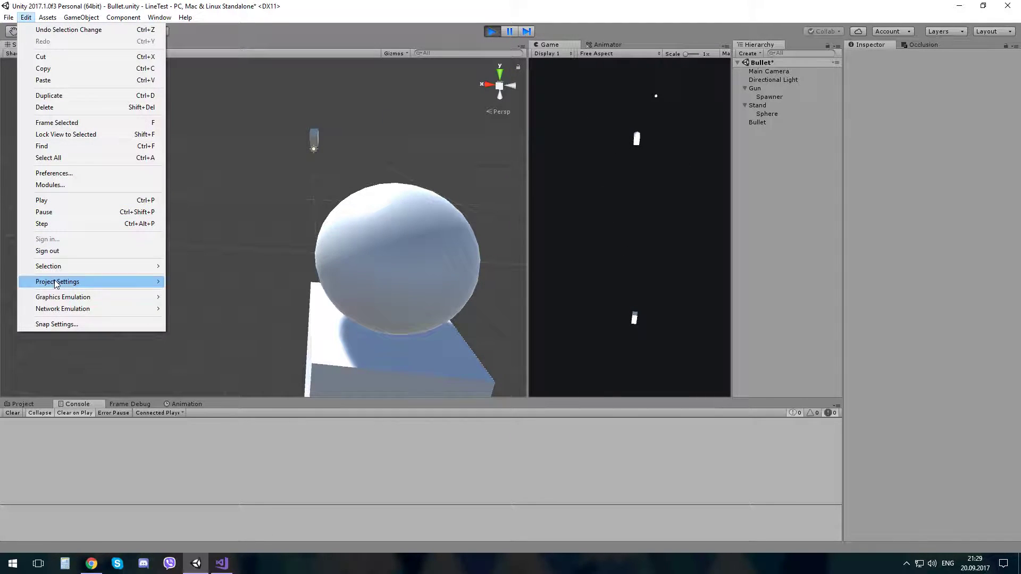
pyautogui.moveTo(149, 282)
pyautogui.click(191, 318)
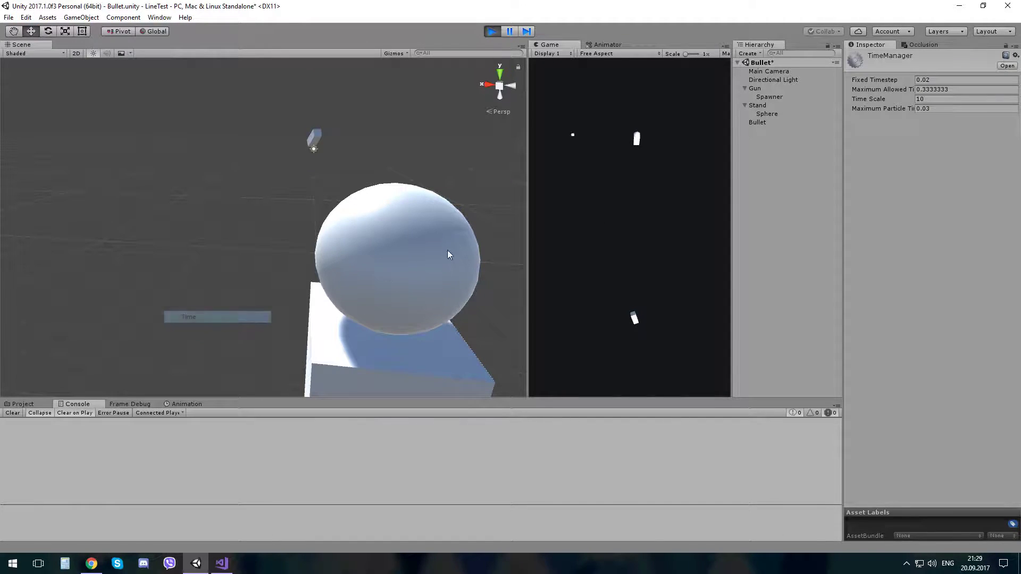
pyautogui.click(857, 97)
pyautogui.write('1')
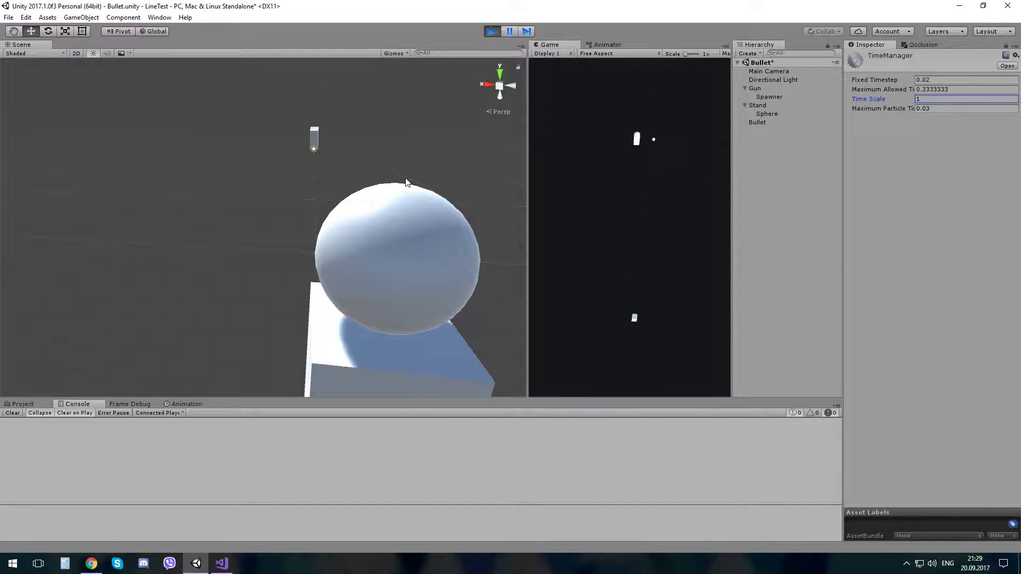
# Zoom out and orbit the Scene view to centre the sphere on its stand
pyautogui.scroll(-8, 369, 185)
pyautogui.moveTo(330, 208)
pyautogui.keyDown('alt'); pyautogui.mouseDown()
pyautogui.moveTo(296, 232)
pyautogui.moveTo(332, 213)
pyautogui.moveTo(281, 207)
pyautogui.moveTo(123, 223)
pyautogui.moveTo(121, 243)
pyautogui.moveTo(267, 237)
pyautogui.mouseUp(); pyautogui.keyUp('alt')
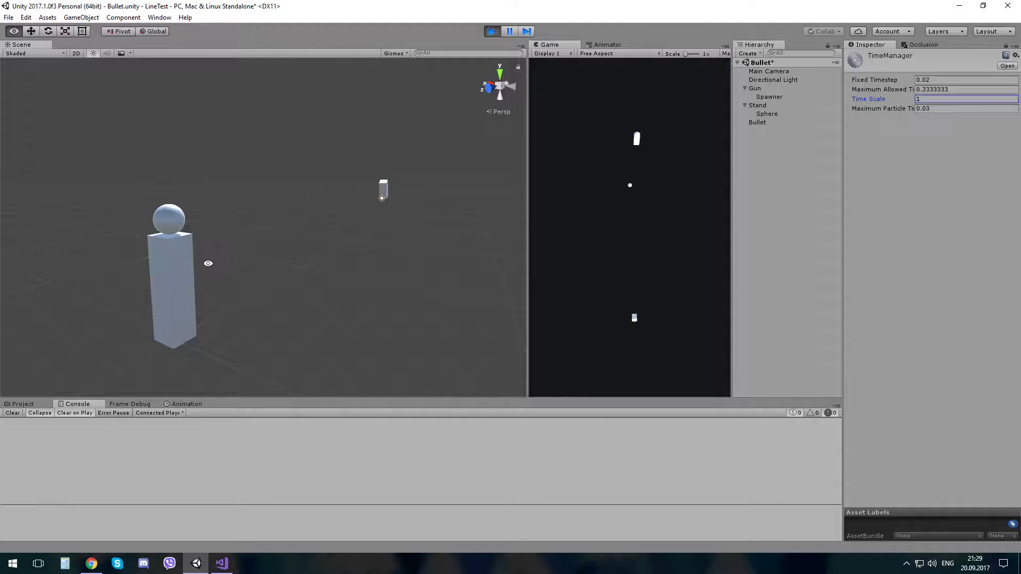
pyautogui.moveTo(208, 265)
pyautogui.keyDown('alt'); pyautogui.mouseDown()
pyautogui.moveTo(274, 256)
pyautogui.moveTo(273, 270)
pyautogui.mouseUp(); pyautogui.keyUp('alt')
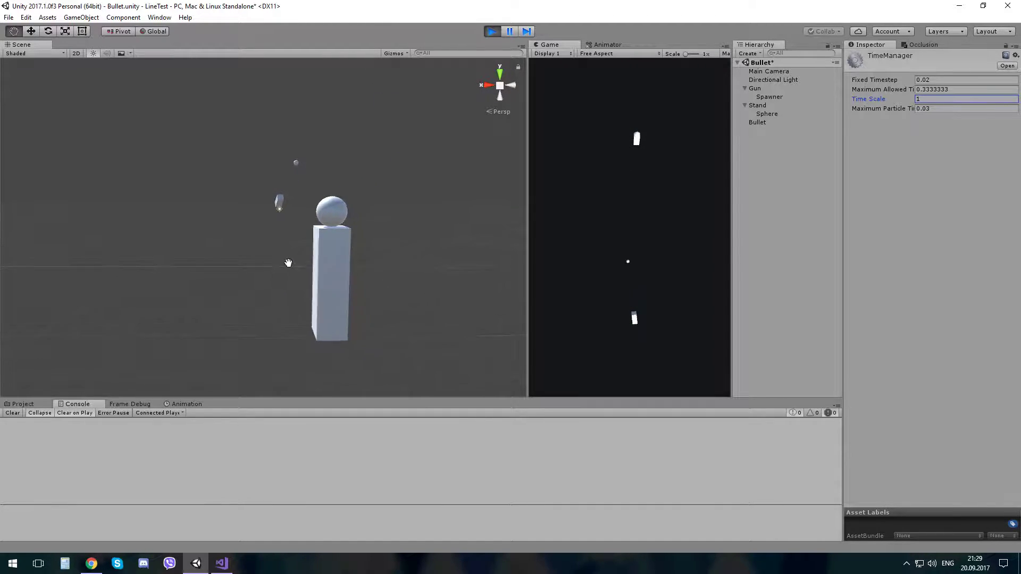
pyautogui.scroll(2, 257, 219)
pyautogui.scroll(2, 322, 238)
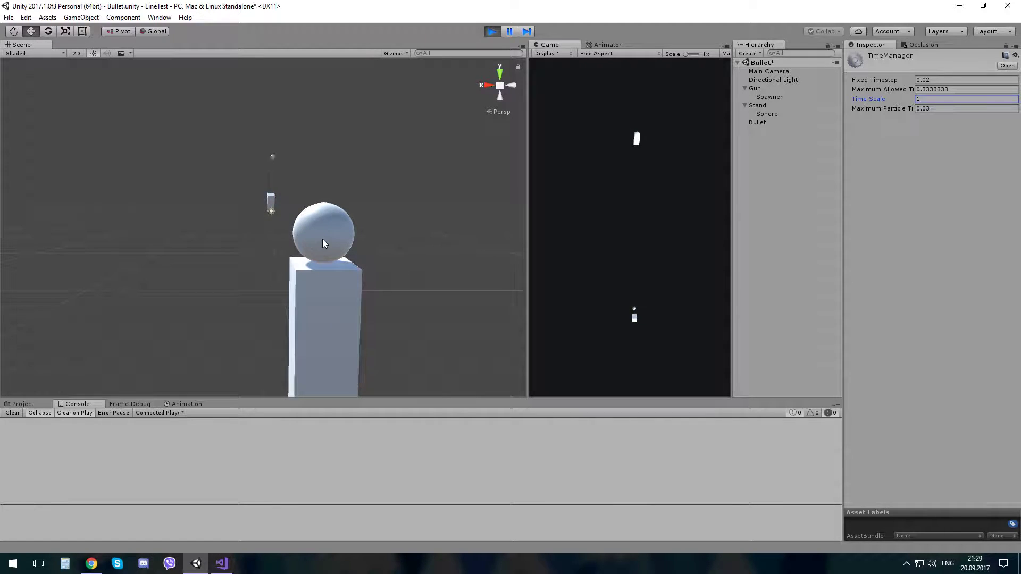
pyautogui.keyDown('alt'); pyautogui.moveTo(323, 242); pyautogui.dragTo(473, 257); pyautogui.keyUp('alt')
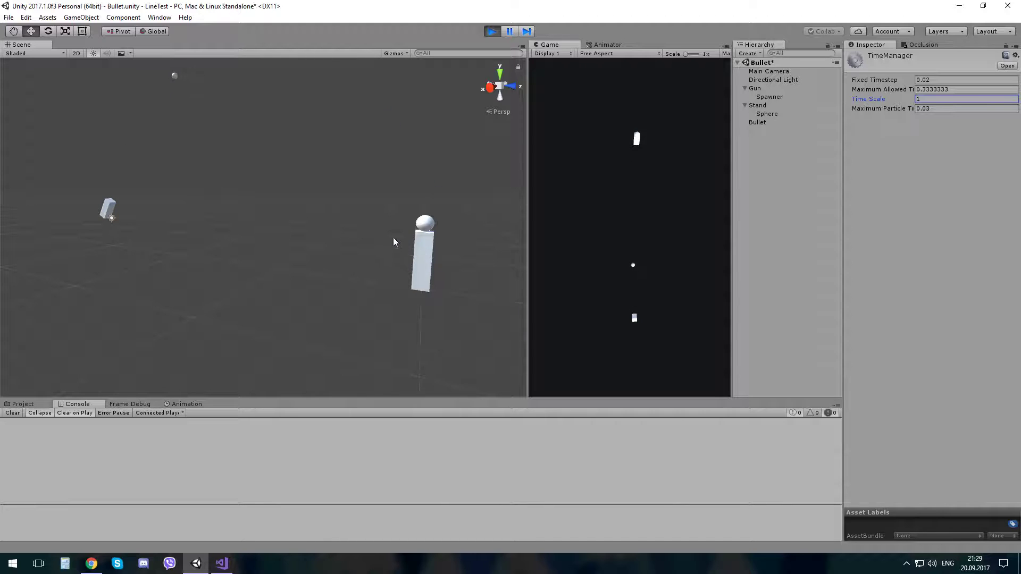
# Orbit to a frontal view of the stand and select the Time Scale field for editing
pyautogui.keyDown('alt'); pyautogui.moveTo(393, 237); pyautogui.dragTo(517, 333); pyautogui.keyUp('alt')
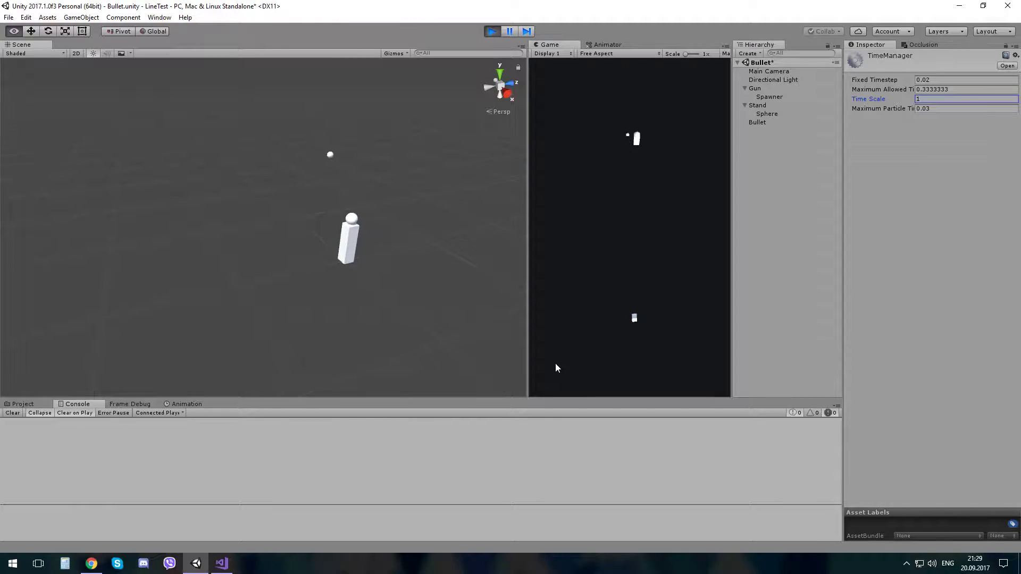
pyautogui.keyDown('alt'); pyautogui.moveTo(517, 333); pyautogui.dragTo(312, 289); pyautogui.keyUp('alt')
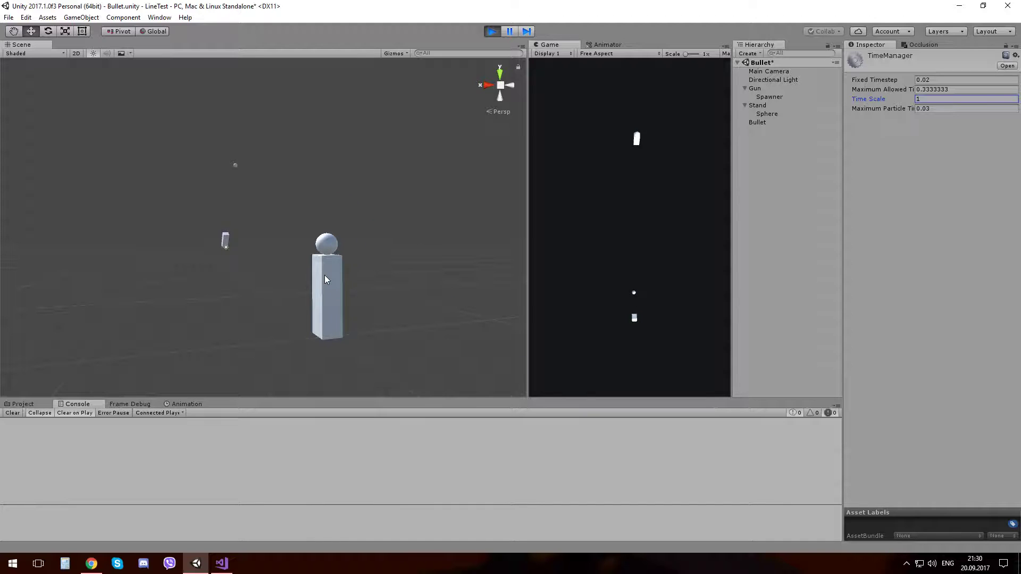
pyautogui.moveTo(324, 276)
pyautogui.keyDown('alt'); pyautogui.mouseDown()
pyautogui.moveTo(278, 241)
pyautogui.moveTo(357, 267)
pyautogui.mouseUp(); pyautogui.keyUp('alt')
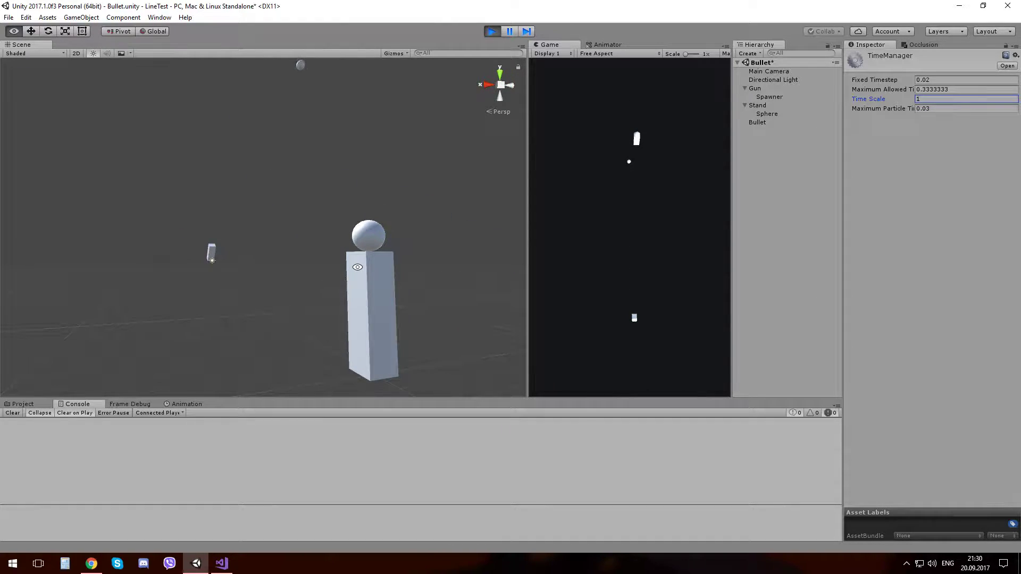
pyautogui.keyDown('alt'); pyautogui.moveTo(358, 267); pyautogui.dragTo(353, 267); pyautogui.keyUp('alt')
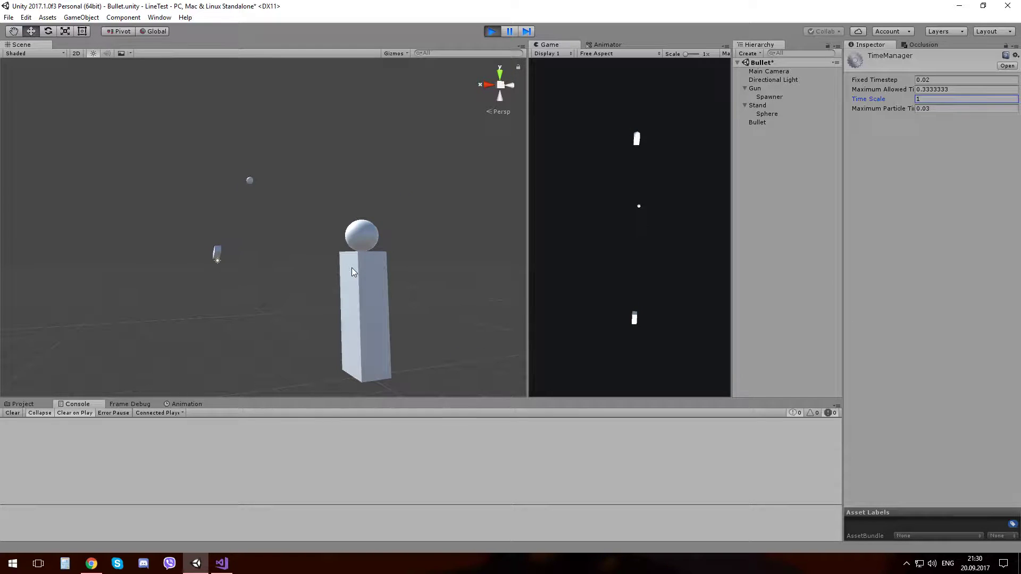
pyautogui.scroll(4, 372, 269)
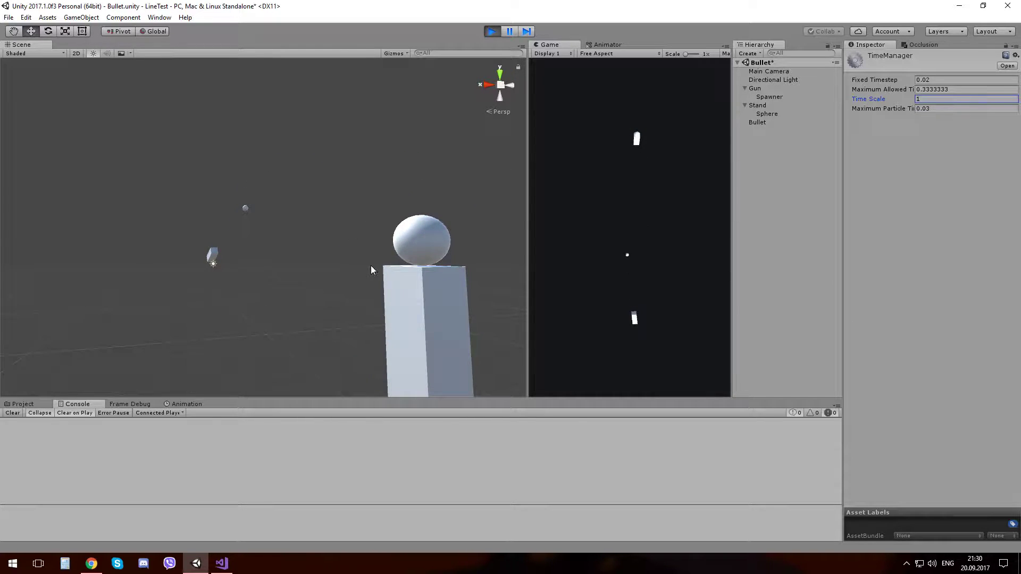
pyautogui.click(923, 99)
pyautogui.write('5')
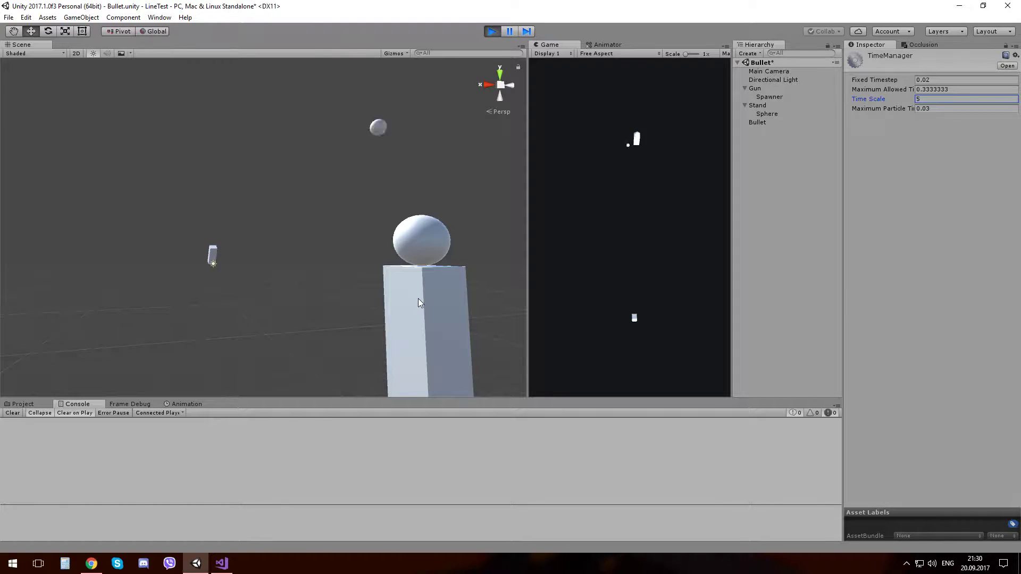
# Orbit to view the pillar top and sphere from the gun's side
pyautogui.press('alt')
pyautogui.keyDown('alt'); pyautogui.moveTo(344, 290); pyautogui.dragTo(352, 312); pyautogui.keyUp('alt')
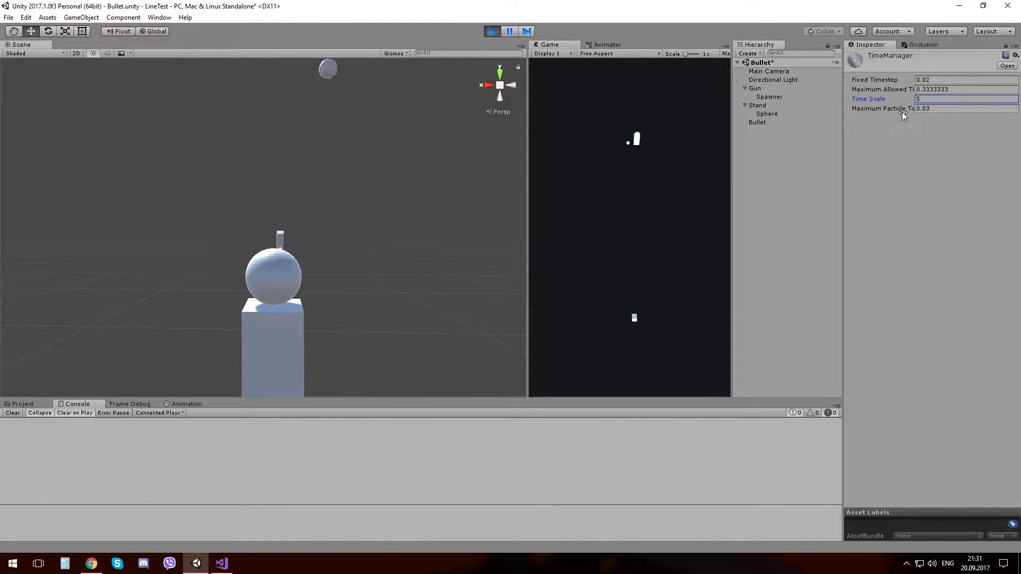
# Commit time scale 5, then change it to 10 and orbit around the stand
pyautogui.press('Return')
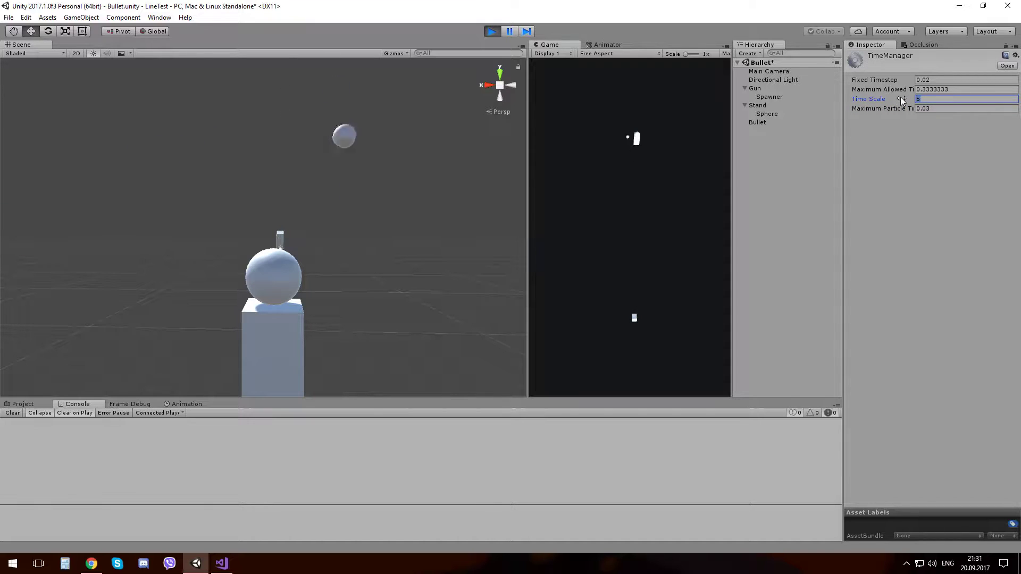
pyautogui.write('10')
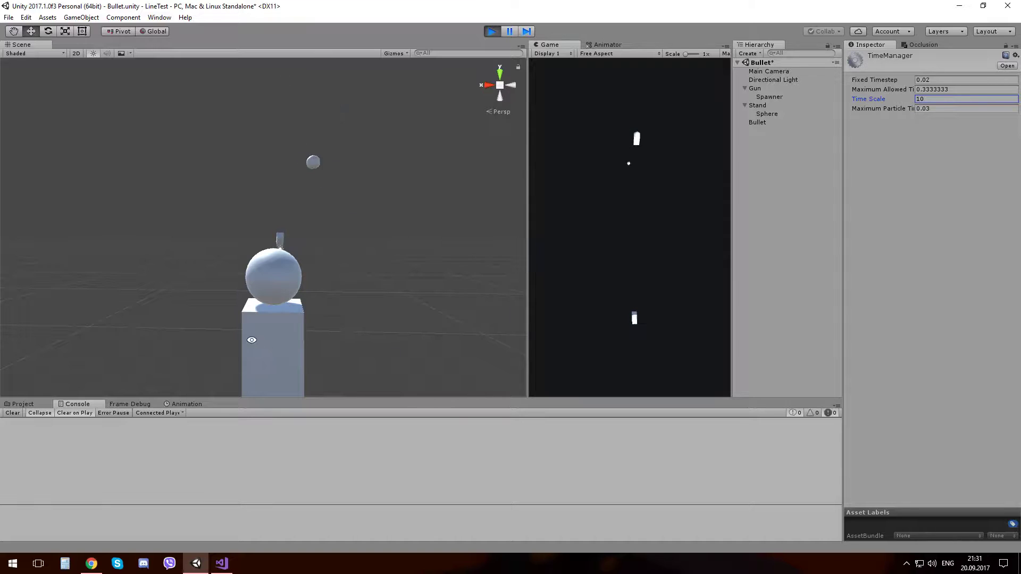
pyautogui.moveTo(298, 330)
pyautogui.keyDown('alt'); pyautogui.mouseDown()
pyautogui.moveTo(370, 344)
pyautogui.moveTo(411, 327)
pyautogui.mouseUp(); pyautogui.keyUp('alt')
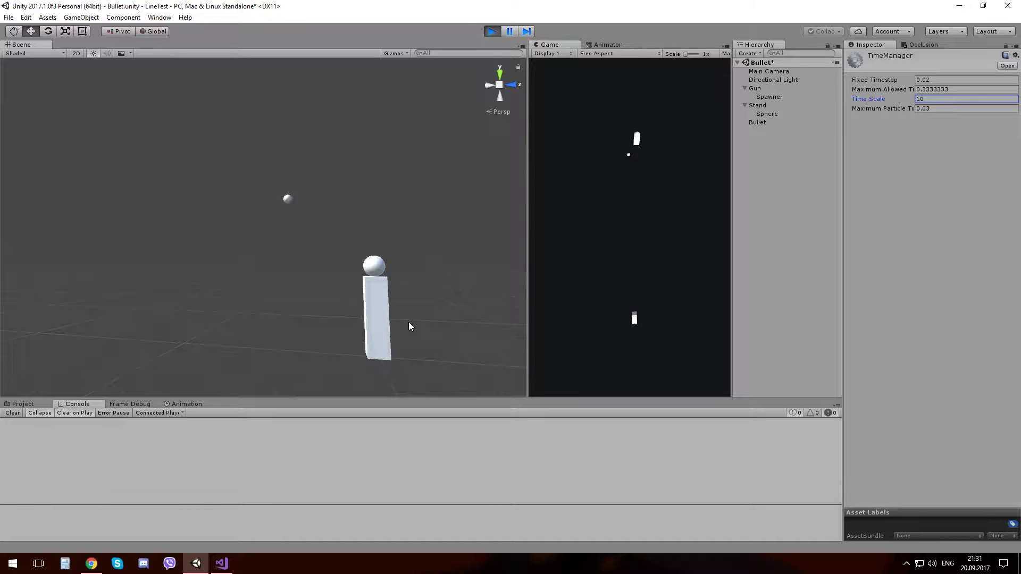
pyautogui.moveTo(411, 326)
pyautogui.keyDown('alt'); pyautogui.mouseDown()
pyautogui.moveTo(446, 327)
pyautogui.moveTo(390, 339)
pyautogui.moveTo(260, 320)
pyautogui.mouseUp(); pyautogui.keyUp('alt')
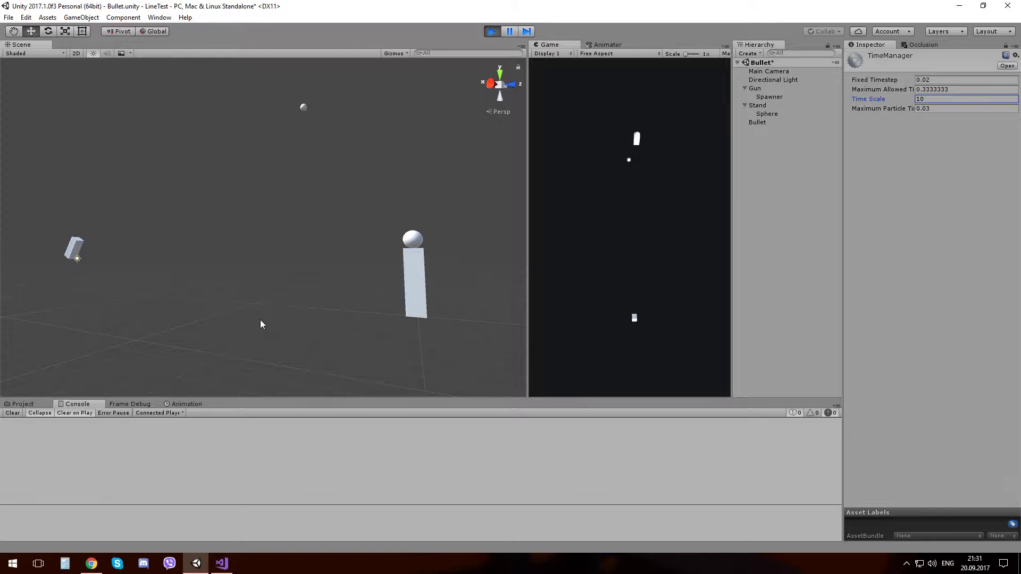
# Orbit behind the gun and zoom out to see the distant stand and sphere
pyautogui.press('alt')
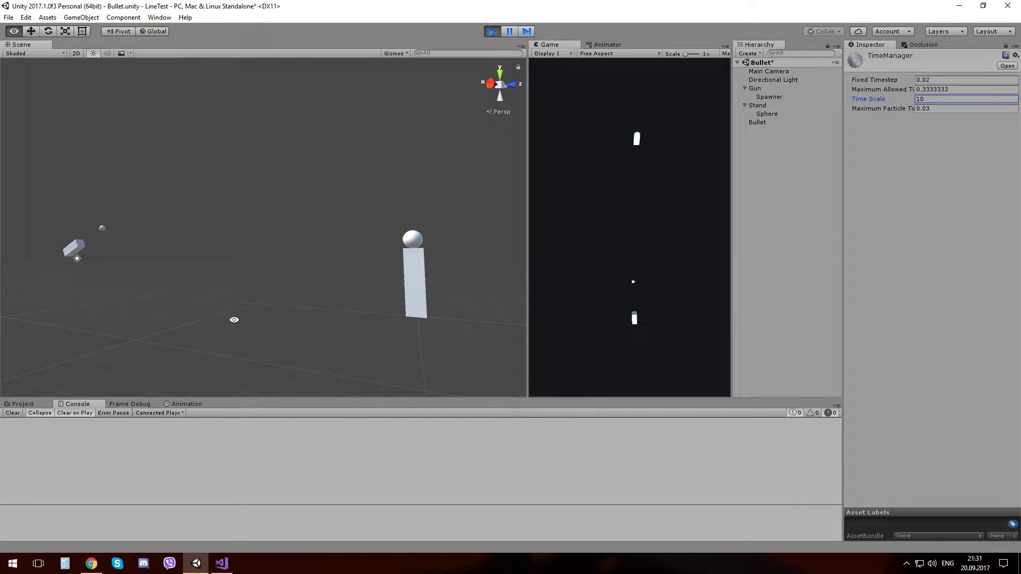
pyautogui.keyDown('alt'); pyautogui.moveTo(234, 320); pyautogui.dragTo(594, 364); pyautogui.keyUp('alt')
pyautogui.scroll(-3, 296, 276)
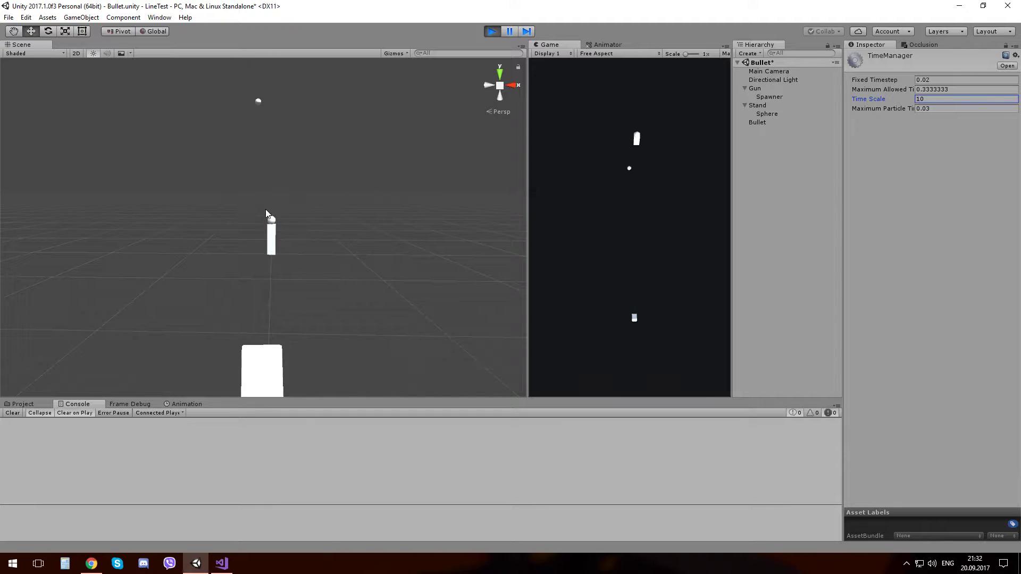
# Zoom in close on the stand and orbit to reveal the second sphere
pyautogui.scroll(3, 266, 213)
pyautogui.scroll(3, 266, 214)
pyautogui.scroll(3, 279, 226)
pyautogui.scroll(3, 281, 229)
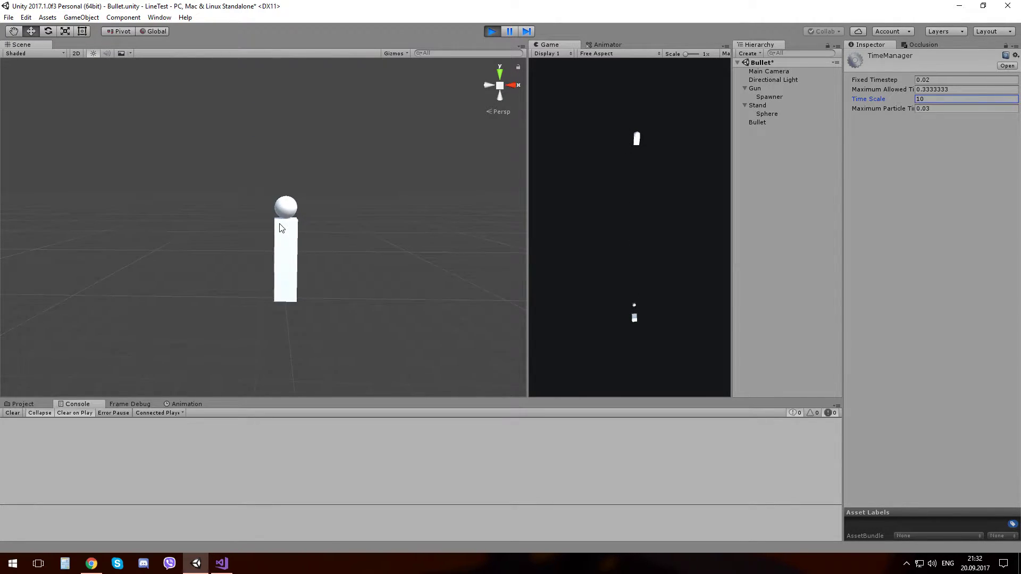
pyautogui.scroll(2, 282, 224)
pyautogui.scroll(2, 289, 223)
pyautogui.scroll(4, 301, 221)
pyautogui.moveTo(301, 221)
pyautogui.keyDown('alt'); pyautogui.mouseDown()
pyautogui.moveTo(400, 219)
pyautogui.moveTo(127, 196)
pyautogui.moveTo(144, 308)
pyautogui.moveTo(162, 307)
pyautogui.moveTo(162, 297)
pyautogui.moveTo(142, 296)
pyautogui.moveTo(248, 267)
pyautogui.moveTo(384, 205)
pyautogui.moveTo(311, 217)
pyautogui.moveTo(542, 235)
pyautogui.moveTo(503, 217)
pyautogui.moveTo(443, 230)
pyautogui.mouseUp(); pyautogui.keyUp('alt')
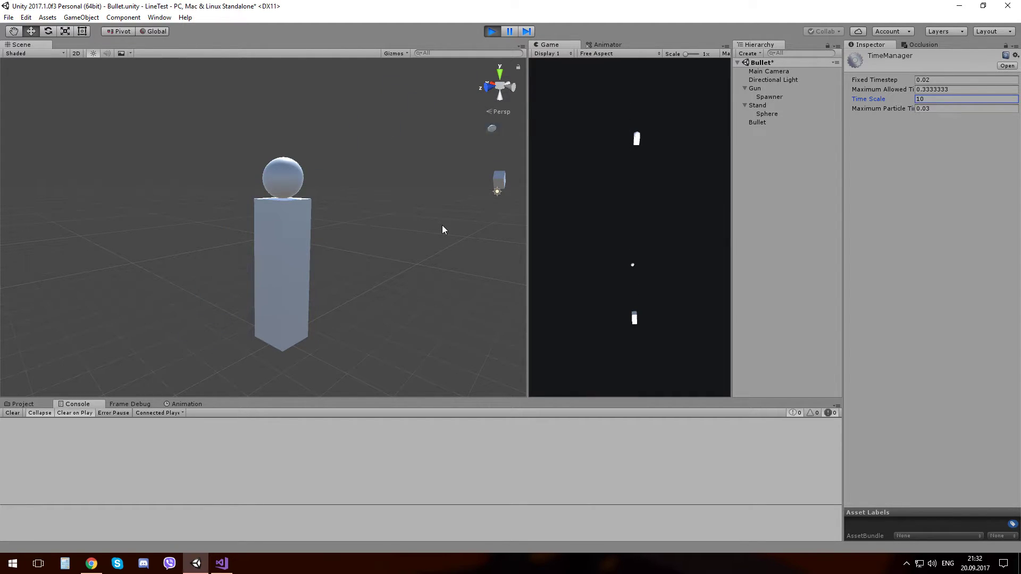
# Orbit around the stand at time scale 10 until the sphere falls to the ground
pyautogui.keyDown('alt'); pyautogui.moveTo(442, 225); pyautogui.dragTo(403, 237); pyautogui.keyUp('alt')
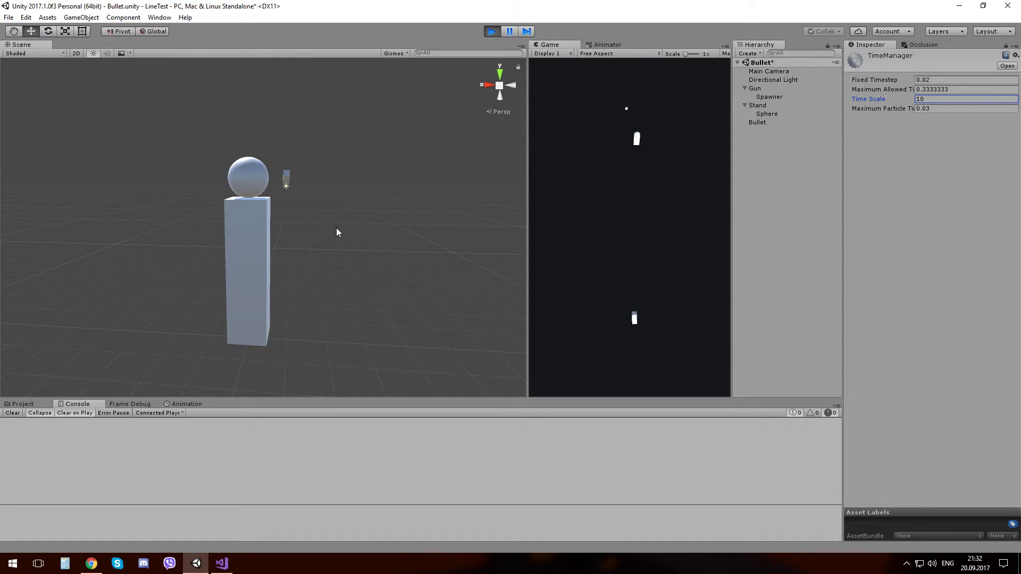
pyautogui.moveTo(336, 228)
pyautogui.keyDown('alt'); pyautogui.mouseDown()
pyautogui.moveTo(280, 254)
pyautogui.moveTo(287, 203)
pyautogui.moveTo(423, 186)
pyautogui.mouseUp(); pyautogui.keyUp('alt')
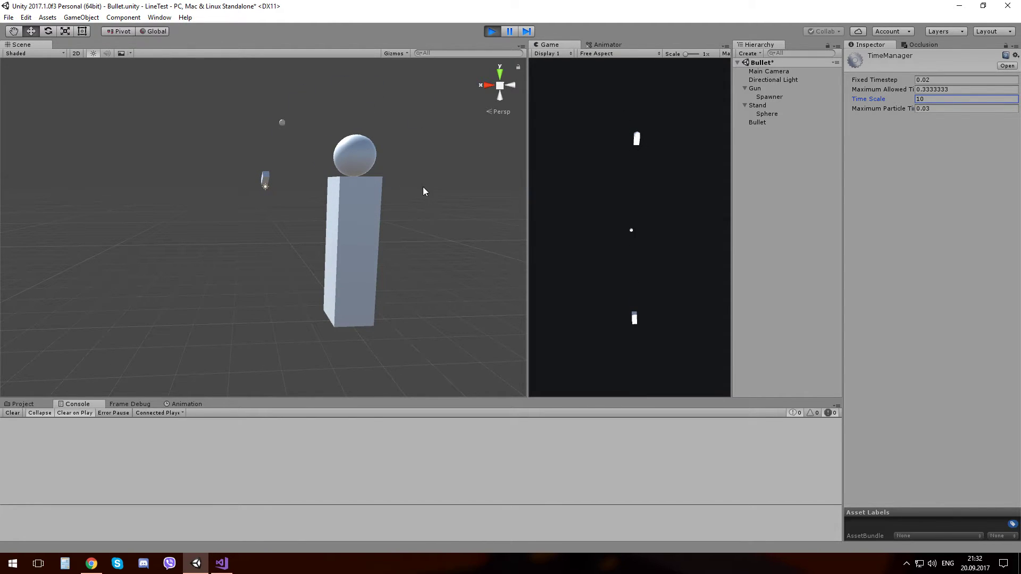
pyautogui.moveTo(307, 92)
pyautogui.keyDown('alt'); pyautogui.mouseDown()
pyautogui.moveTo(310, 192)
pyautogui.moveTo(376, 248)
pyautogui.moveTo(265, 234)
pyautogui.mouseUp(); pyautogui.keyUp('alt')
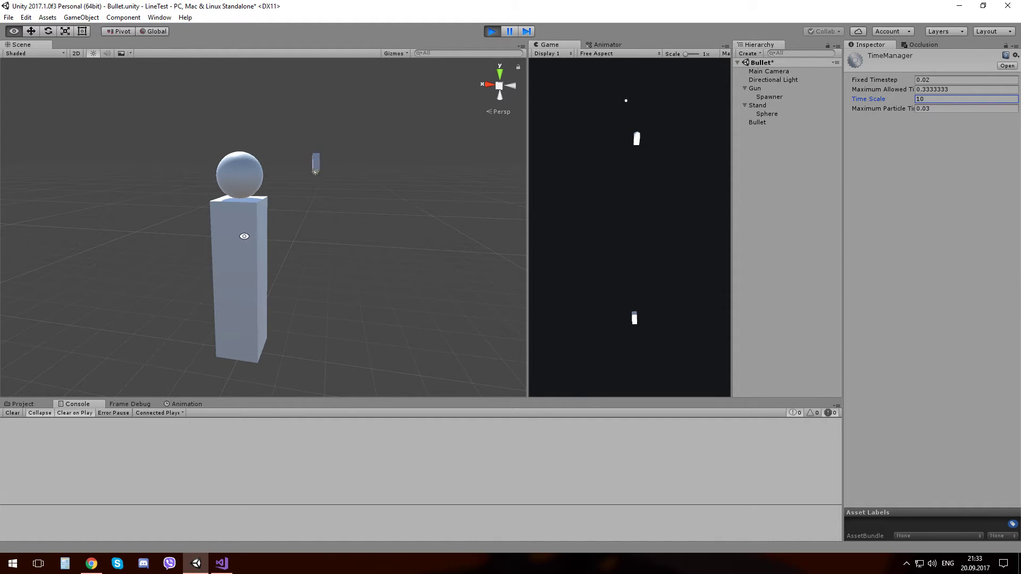
pyautogui.keyDown('alt'); pyautogui.moveTo(265, 239); pyautogui.dragTo(1010, 221); pyautogui.keyUp('alt')
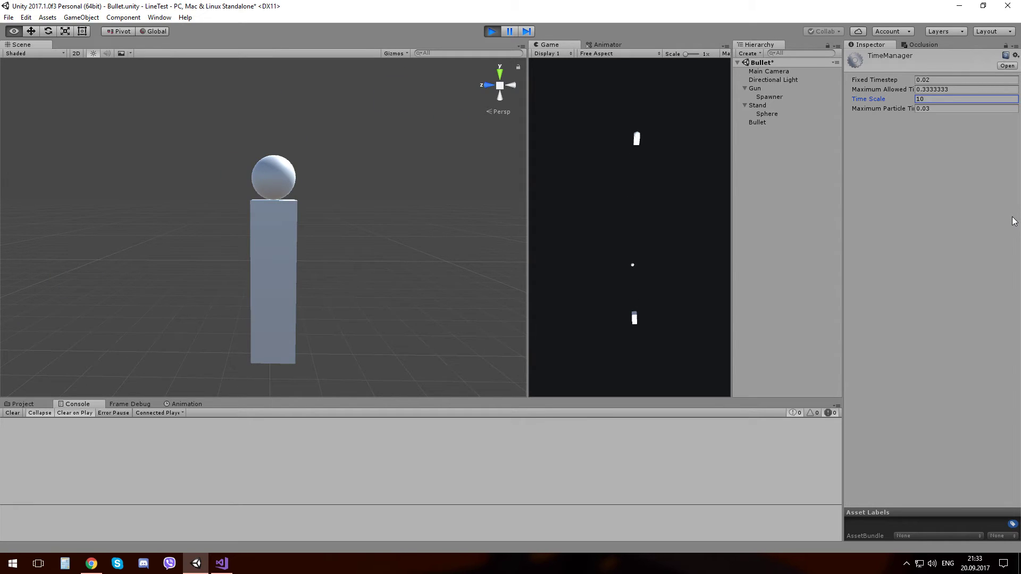
pyautogui.keyDown('alt'); pyautogui.moveTo(1014, 221); pyautogui.dragTo(257, 235); pyautogui.keyUp('alt')
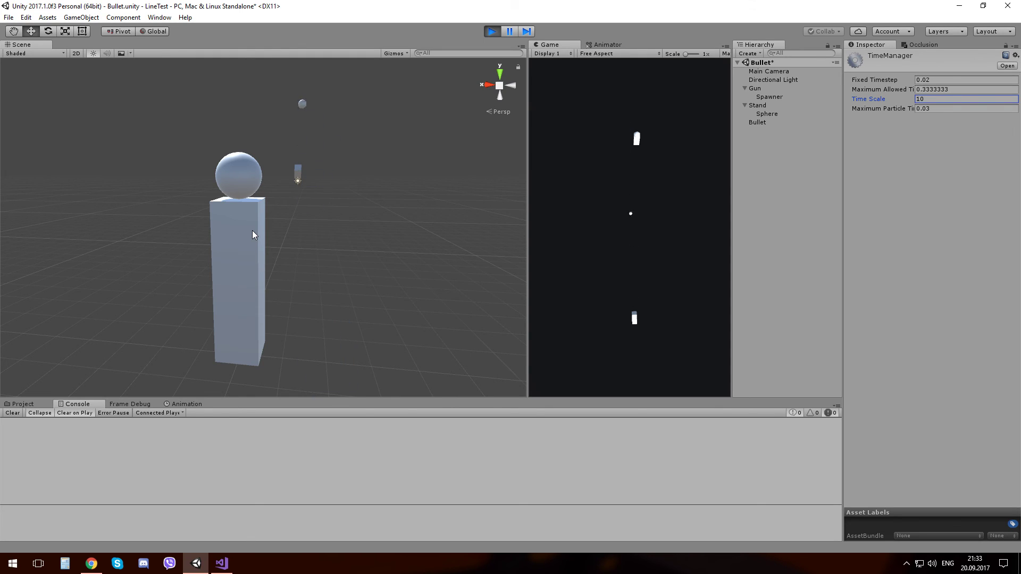
pyautogui.moveTo(154, 237)
pyautogui.keyDown('alt'); pyautogui.mouseDown()
pyautogui.moveTo(217, 217)
pyautogui.moveTo(197, 222)
pyautogui.mouseUp(); pyautogui.keyUp('alt')
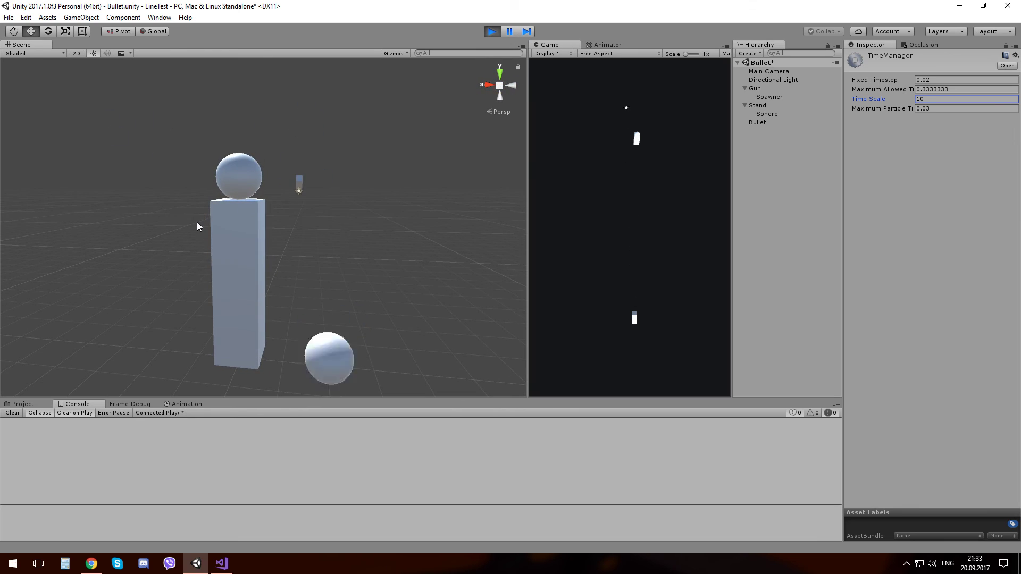